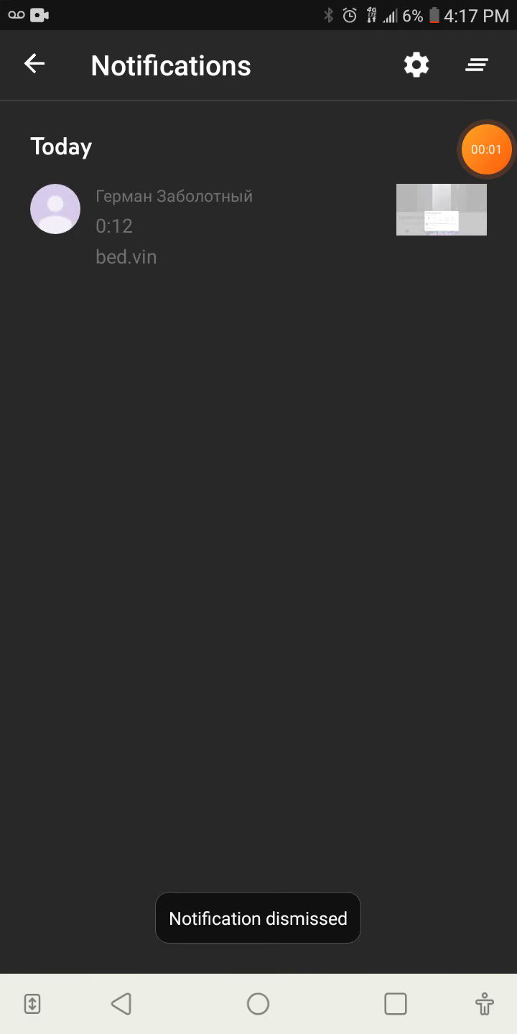
Circle the 0:12 bed.vin notification with freehand drawing, then erase the annotation
left_click(427, 186)
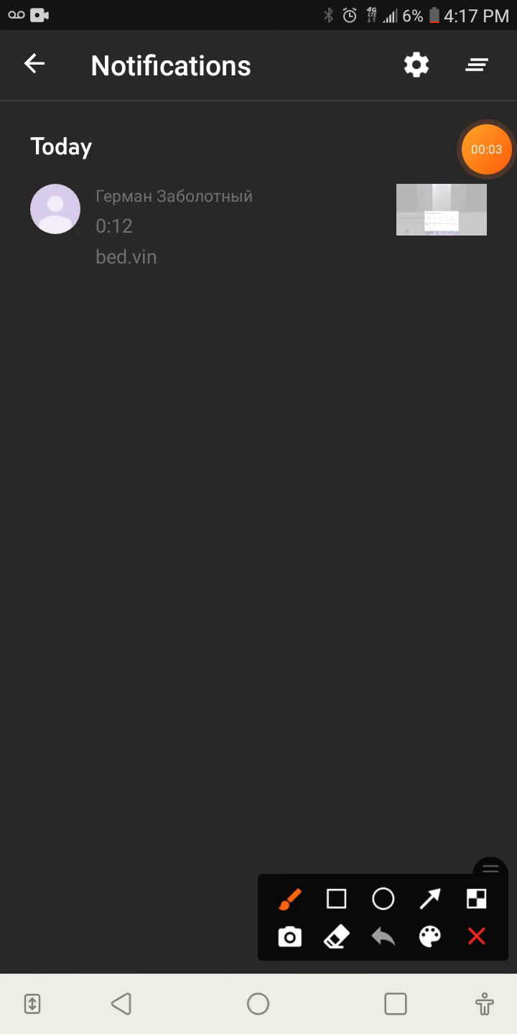
left_click_drag(202, 246, 169, 223)
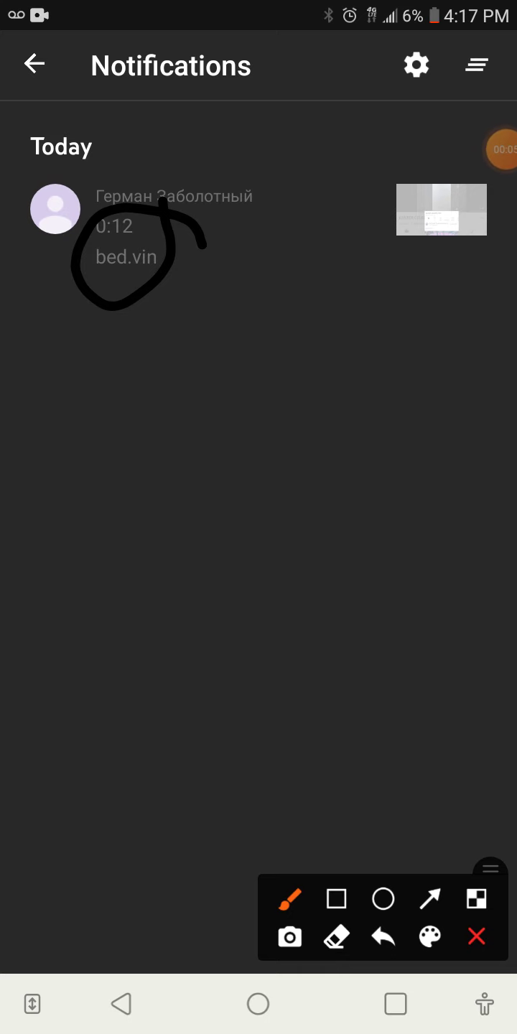
left_click(477, 936)
left_click(499, 150)
left_click(428, 179)
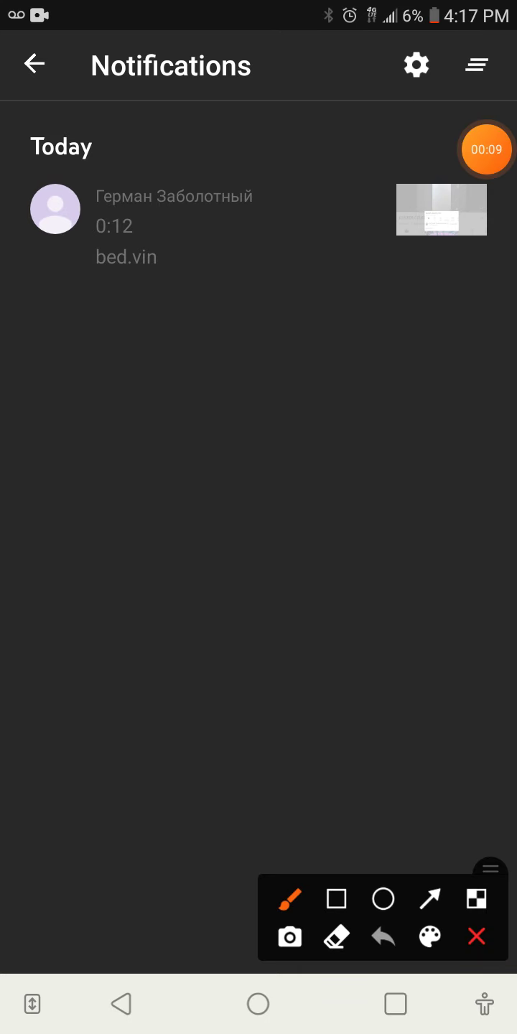
left_click(477, 936)
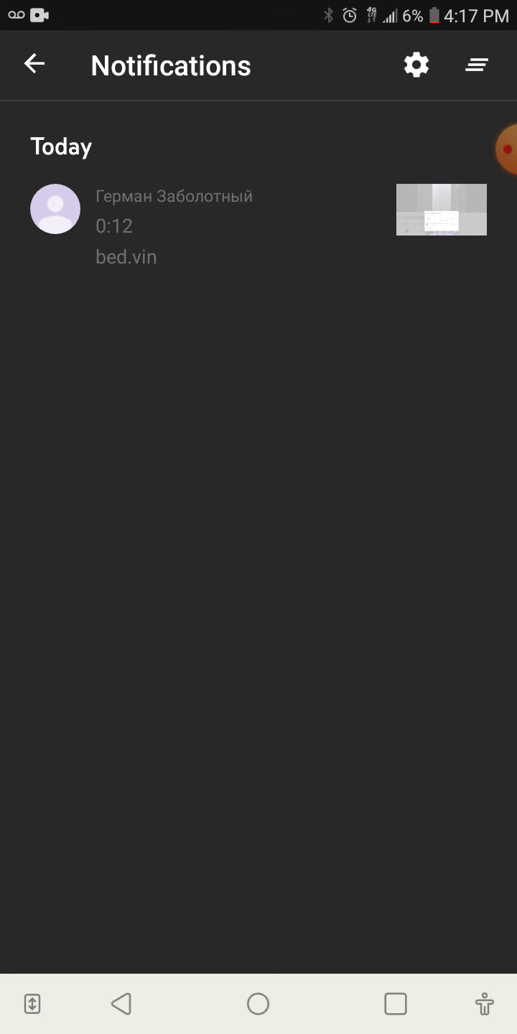
Circle the bed.vin notification again, then clear the circle and stop annotating
left_click(507, 149)
left_click(429, 179)
mouse_move(85, 192)
left_mouse_down()
mouse_move(200, 220)
mouse_move(163, 219)
left_mouse_up()
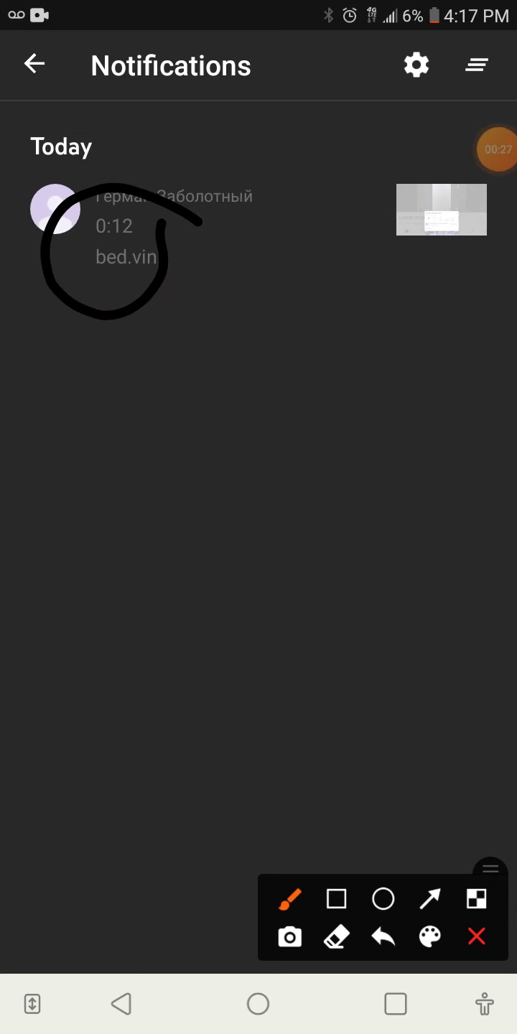
left_click(476, 936)
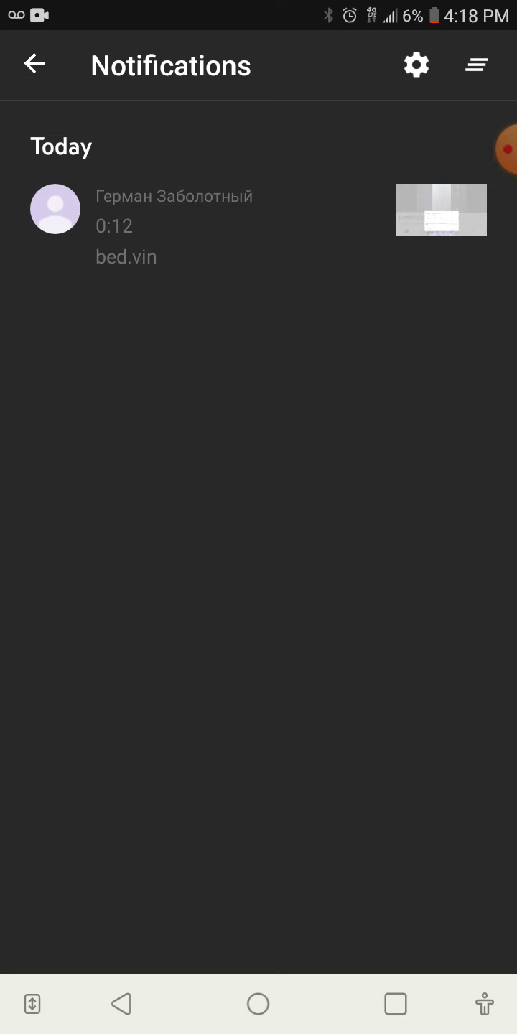
Drag the floating annotation toolbar down the right edge and toggle its buttons
left_click(506, 150)
left_click(488, 149)
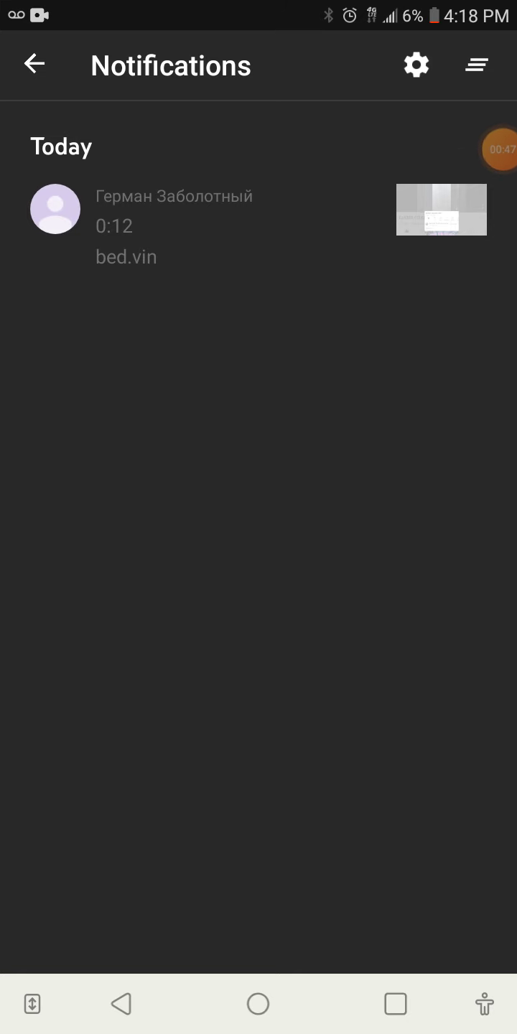
left_click(500, 150)
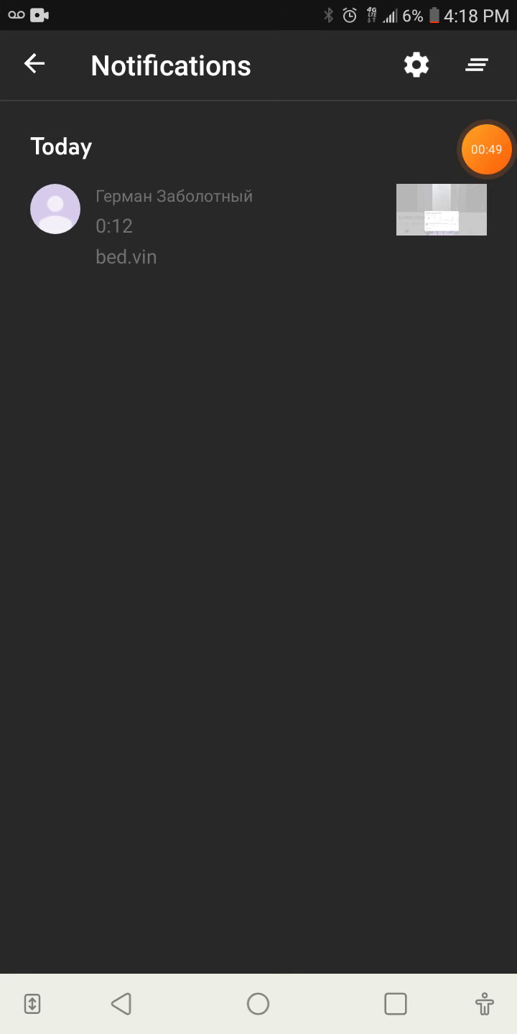
left_click(486, 150)
left_click_drag(487, 149, 486, 329)
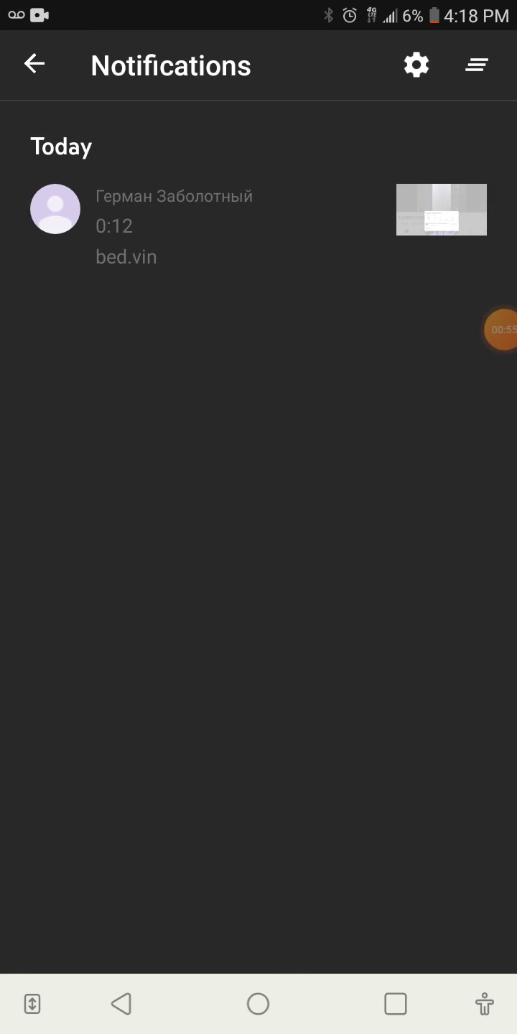
left_click(499, 330)
left_click(499, 329)
left_click(499, 329)
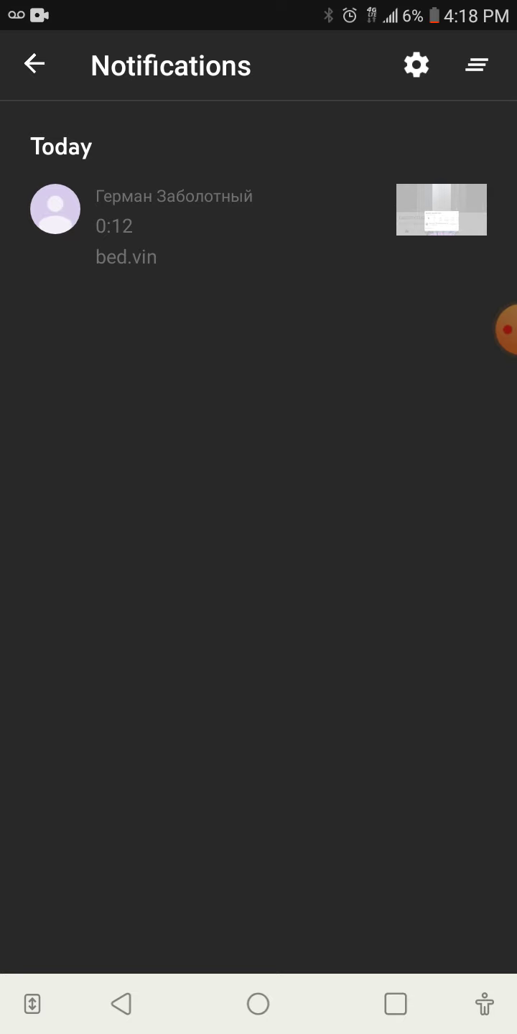
left_click(506, 330)
left_click(487, 330)
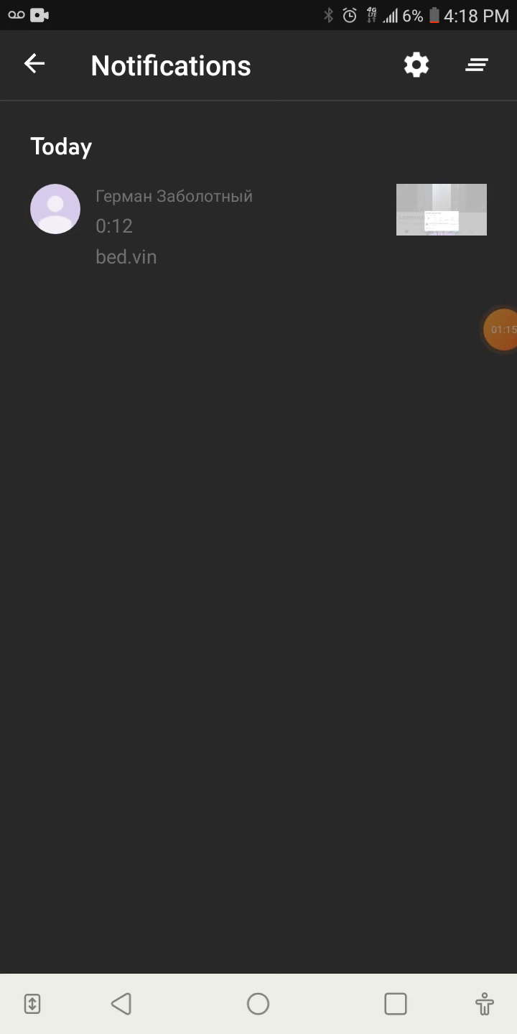
left_click(487, 330)
left_click_drag(487, 329, 487, 298)
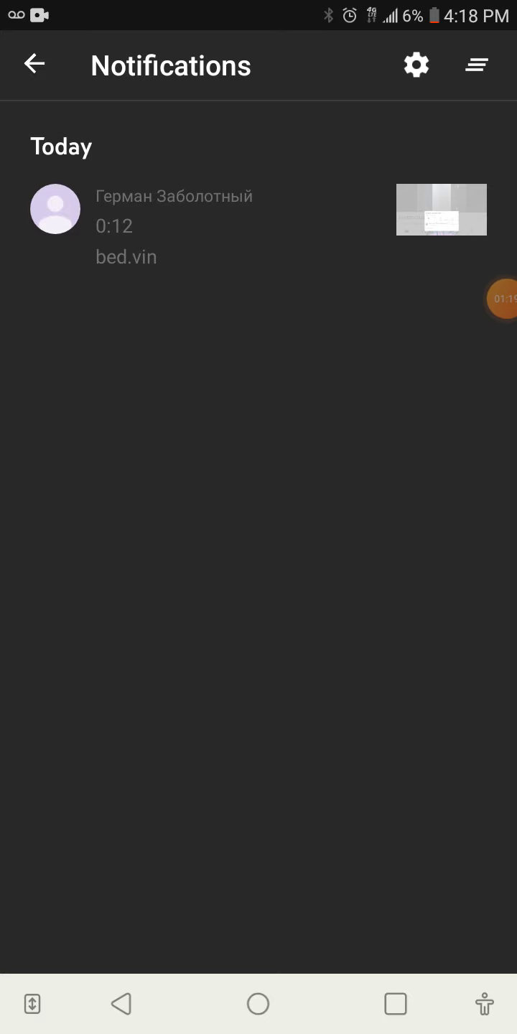
Reposition the annotation toolbar again and repeatedly toggle its controls
left_click(509, 298)
left_click(486, 298)
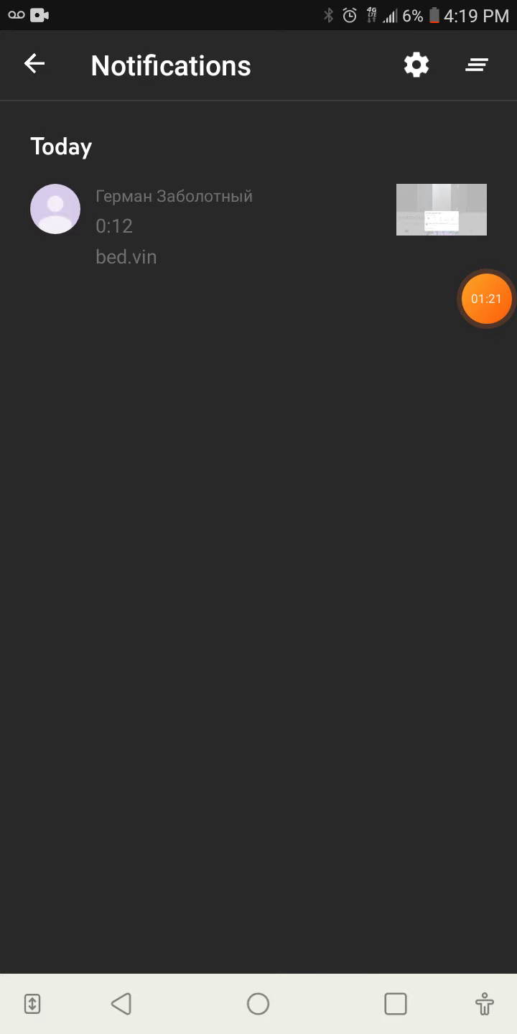
left_click_drag(487, 298, 487, 341)
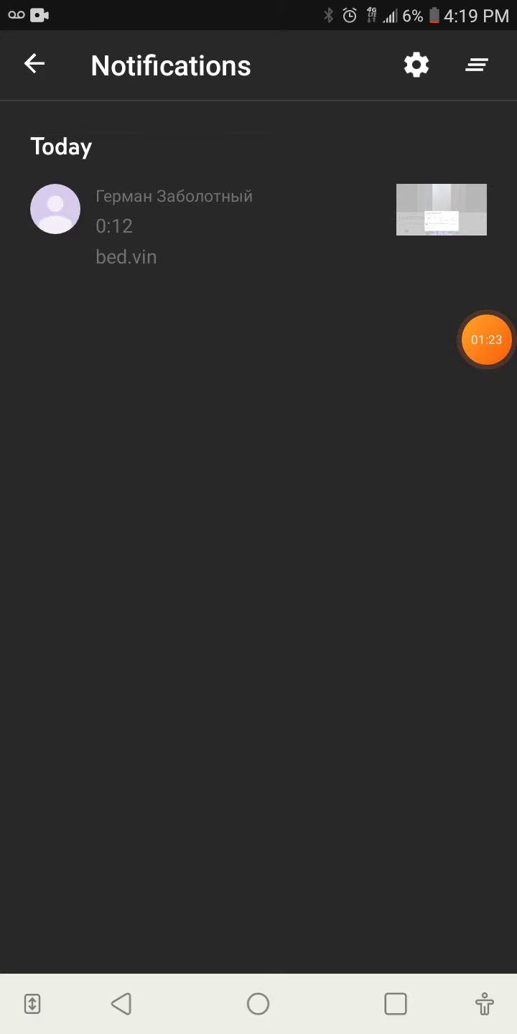
left_click(487, 339)
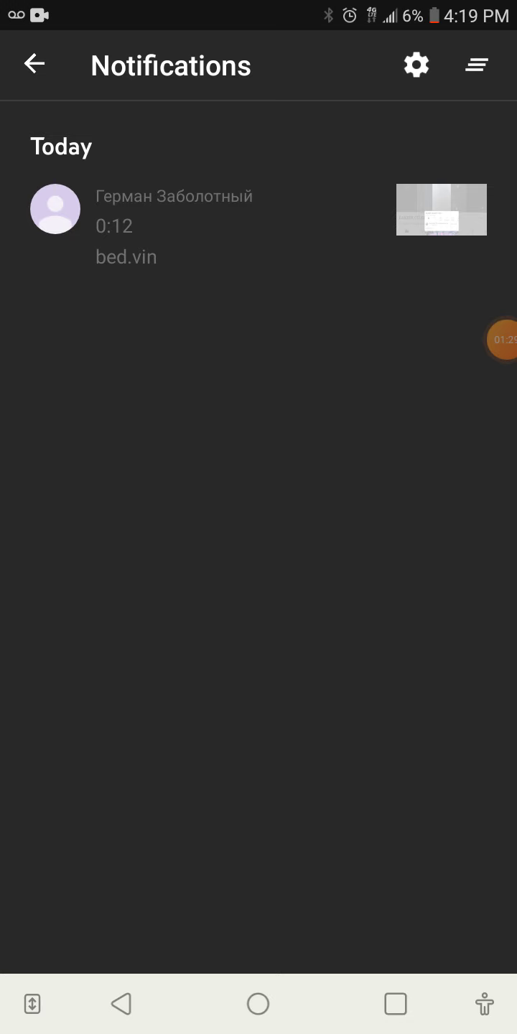
left_click(502, 340)
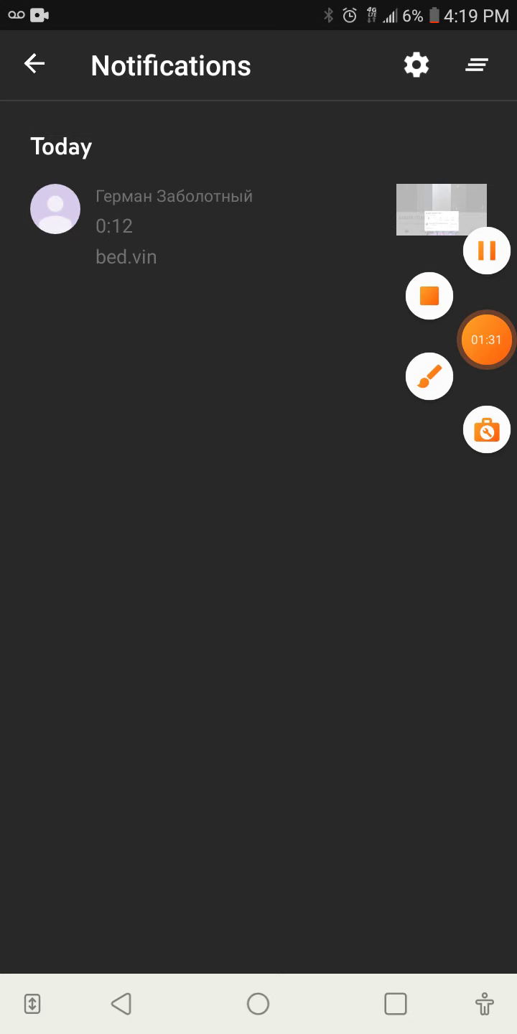
left_click(487, 339)
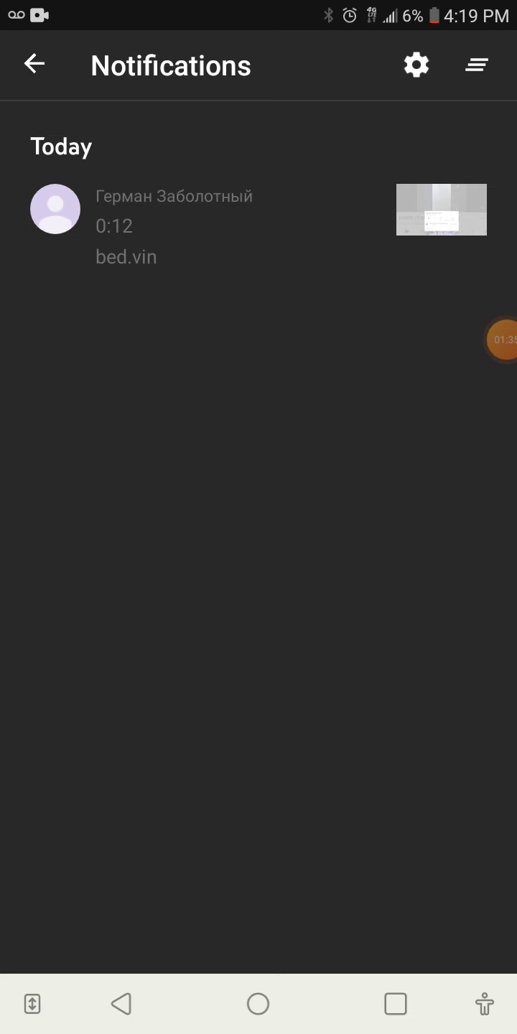
left_click(500, 338)
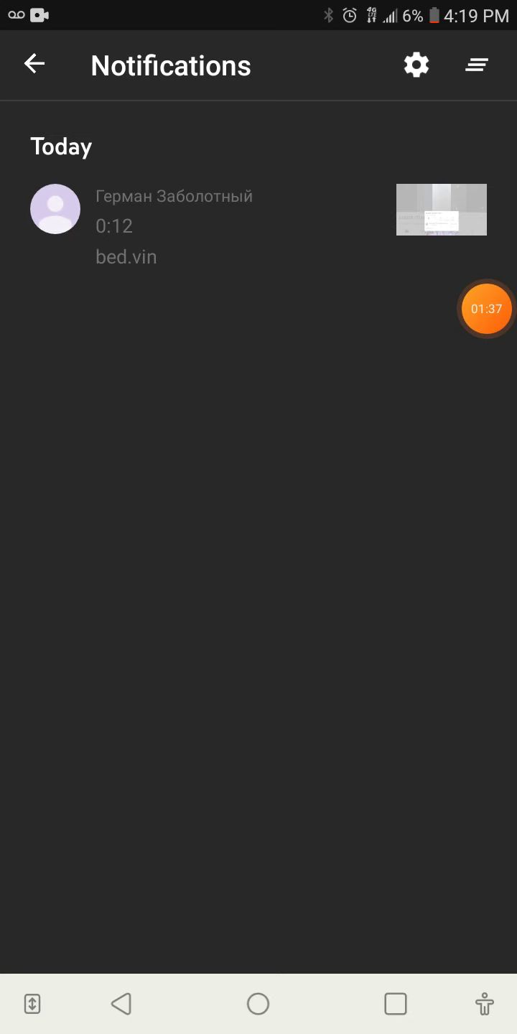
left_click(486, 309)
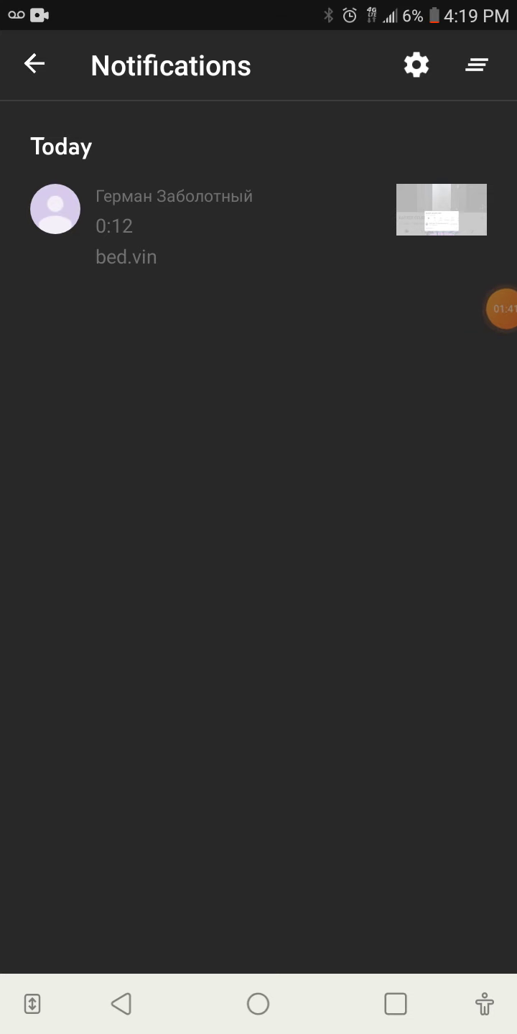
left_click(506, 308)
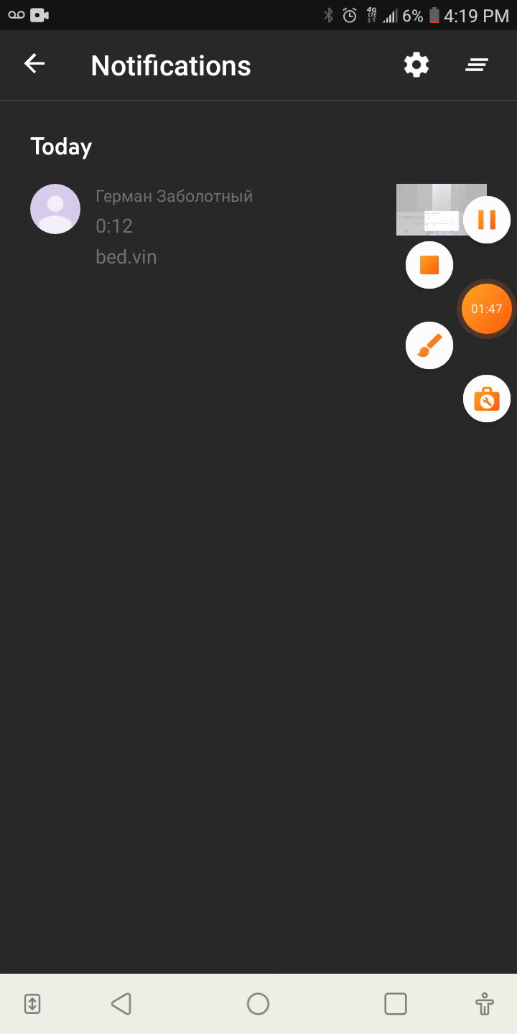
left_click(486, 309)
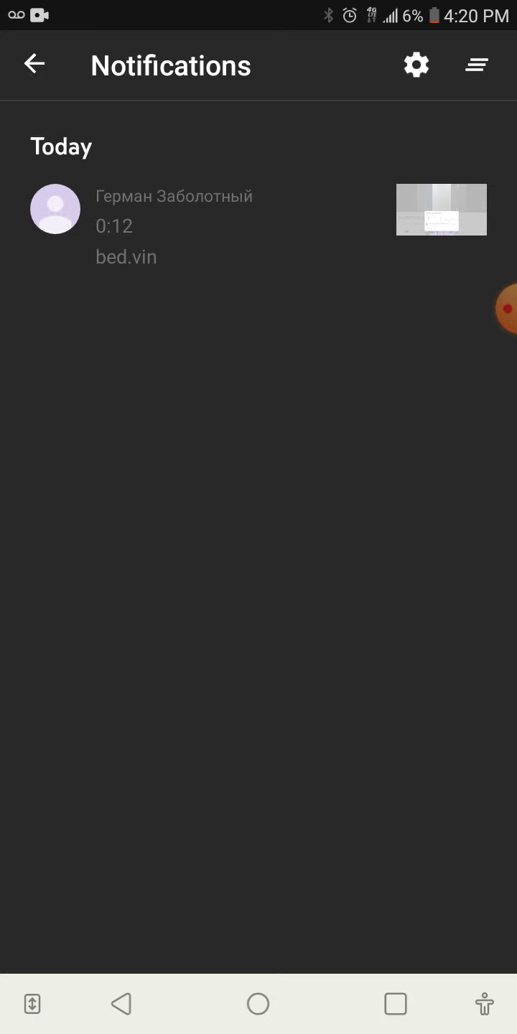
left_click(507, 308)
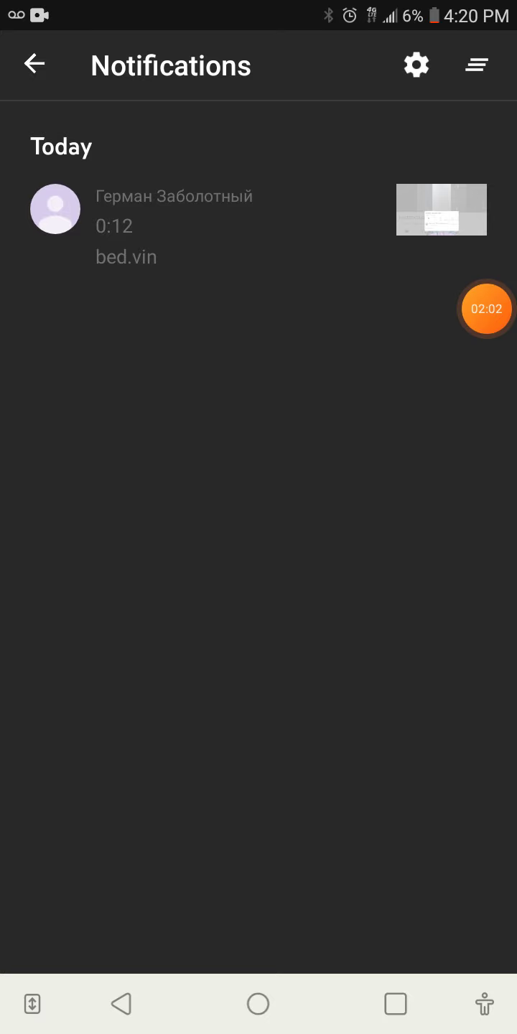
left_click(486, 312)
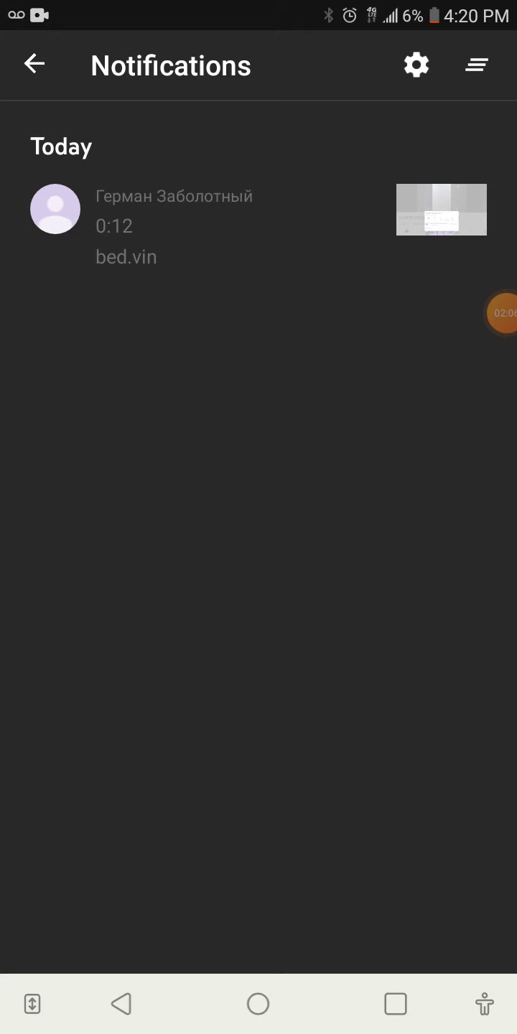
Open the comment behind the bed.vin notification, then swipe the notification away
left_click(242, 226)
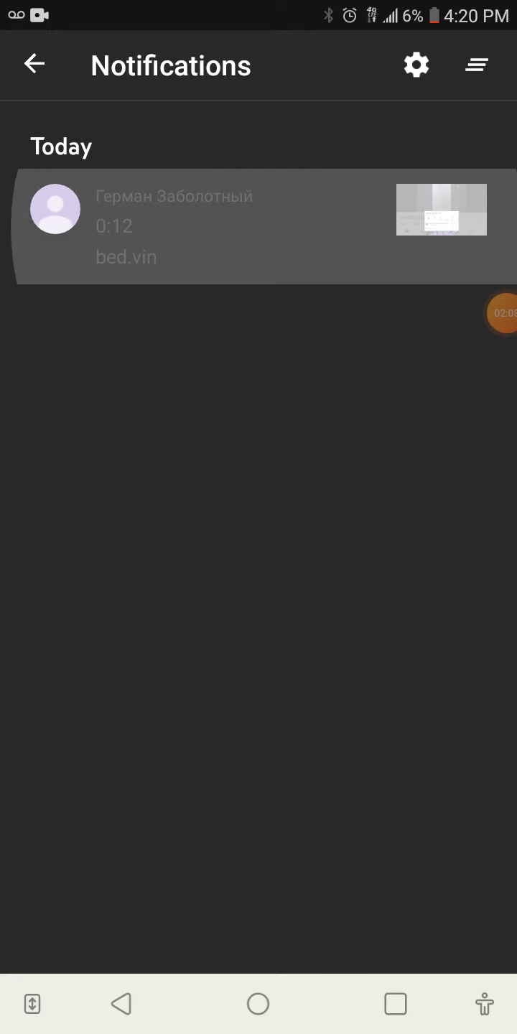
left_click(505, 312)
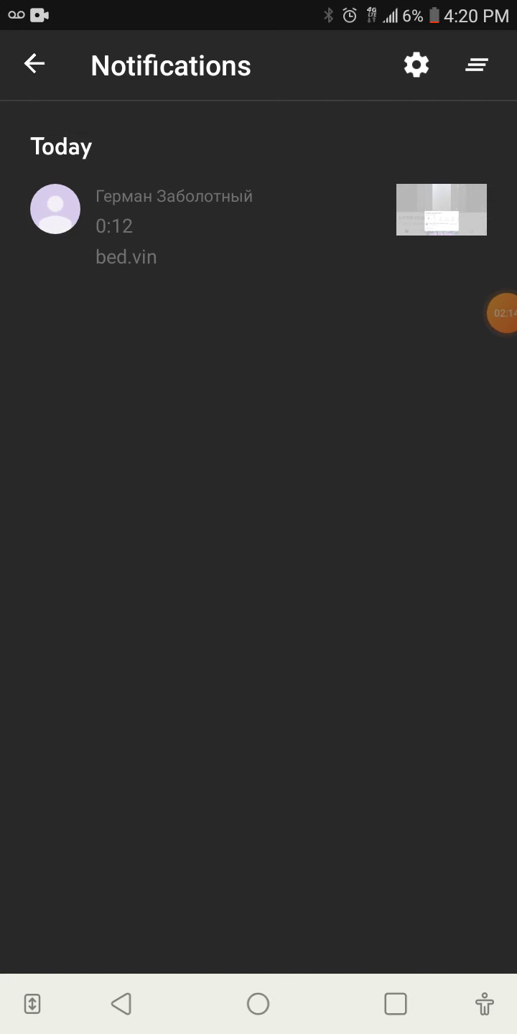
left_click(502, 312)
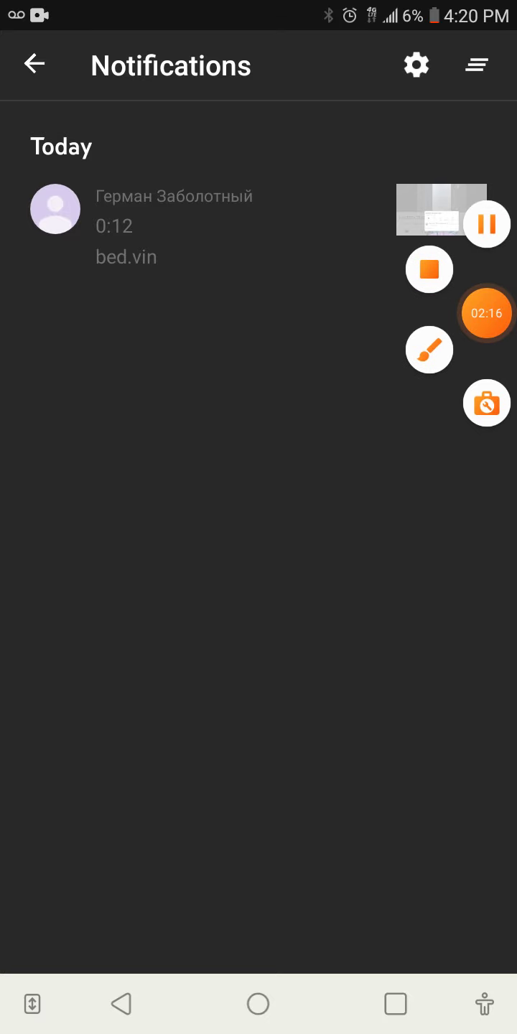
left_click(486, 312)
left_click(487, 223)
left_click(486, 260)
left_click_drag(162, 226, 485, 226)
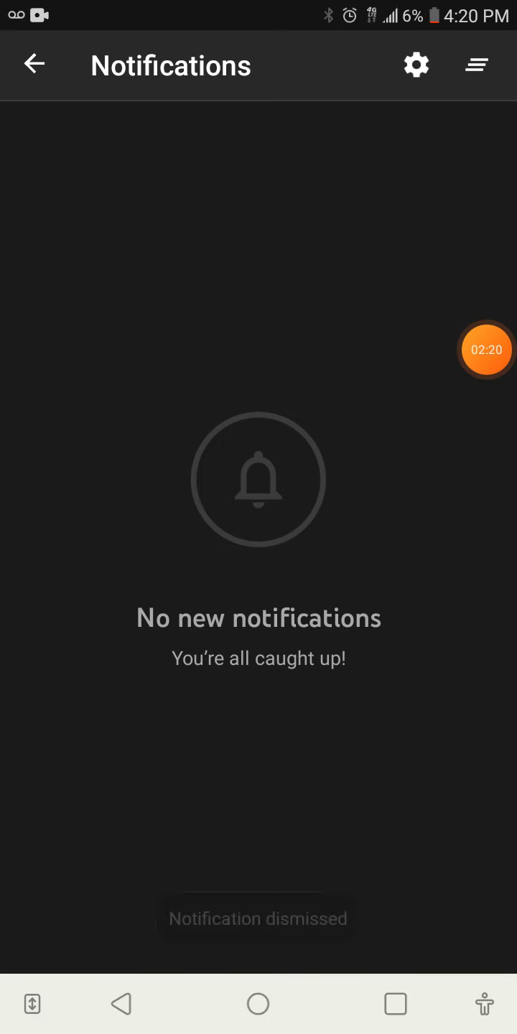
Lower the media volume two steps and briefly open and close recent apps
key("XF86AudioLowerVolume")
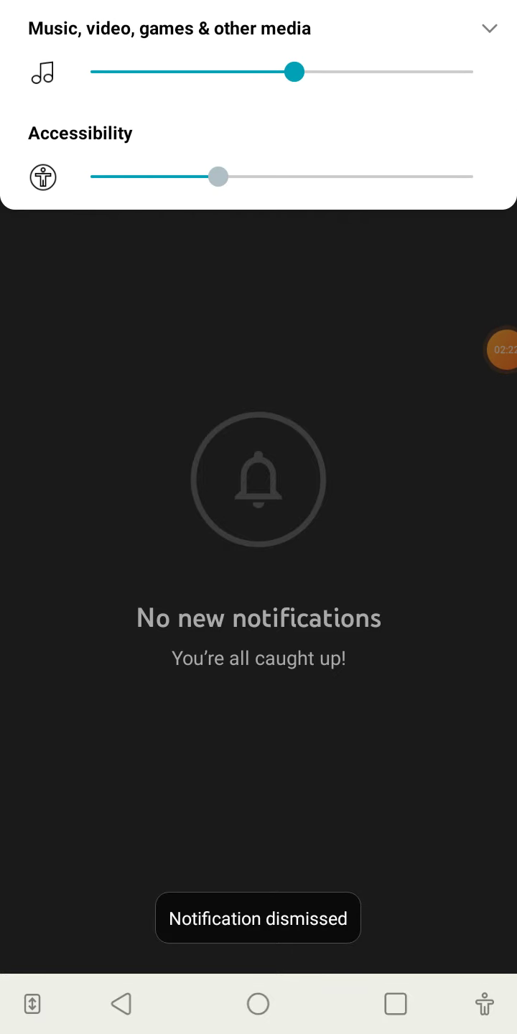
key("XF86AudioLowerVolume")
key("XF86AudioLowerVolume")
key("XF86AudioLowerVolume")
key("XF86AudioLowerVolume")
key("XF86AudioLowerVolume")
key("XF86AudioLowerVolume")
left_click(395, 1004)
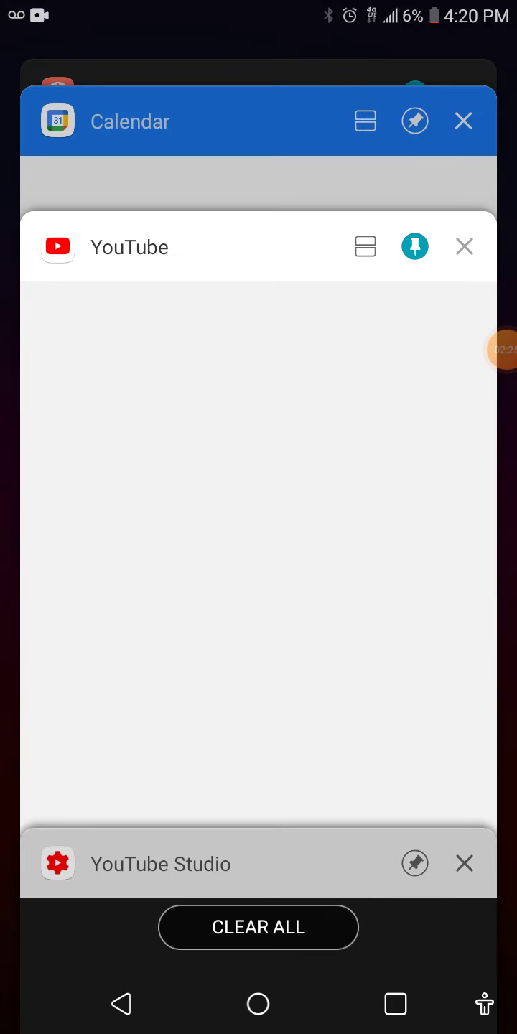
left_click(395, 1003)
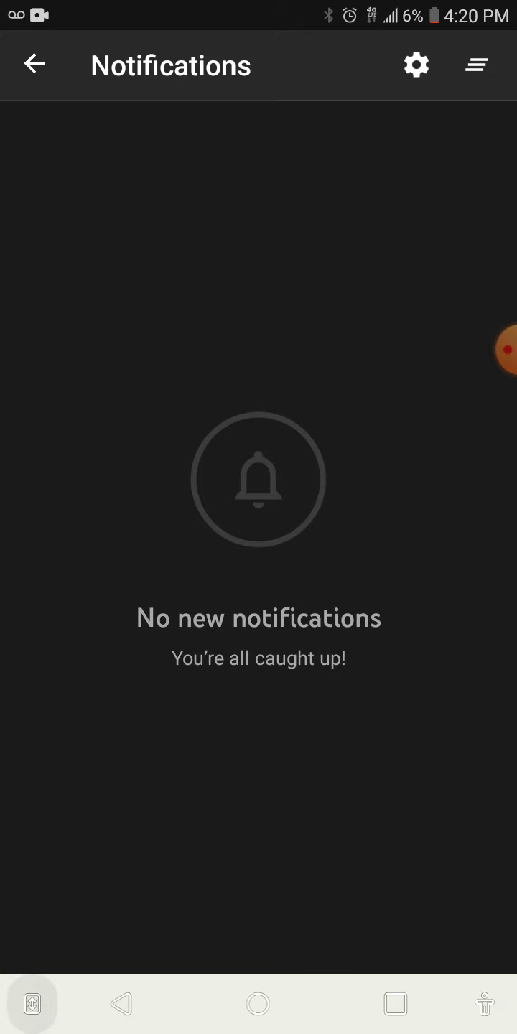
Return to the dashboard and check the latest video's stats, showing 5 views
left_click(34, 65)
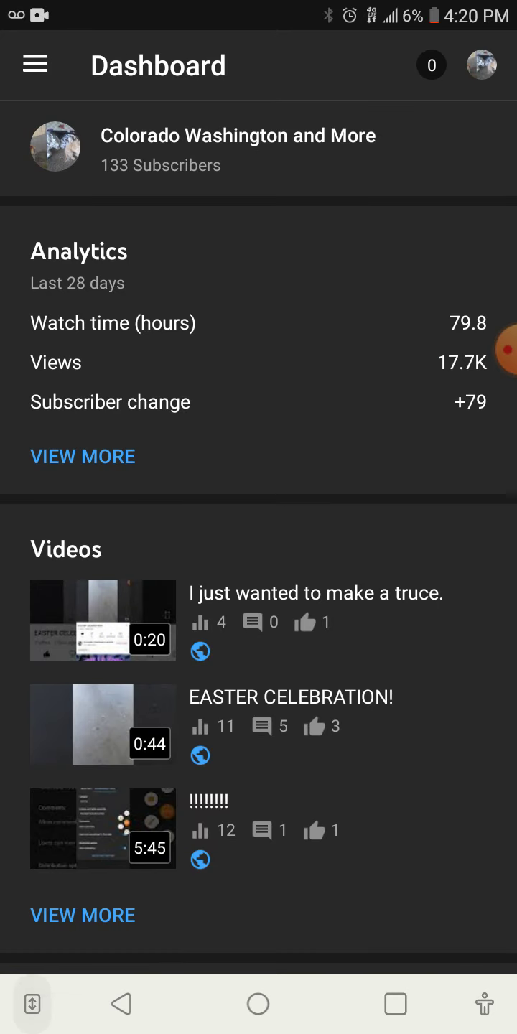
left_click(315, 620)
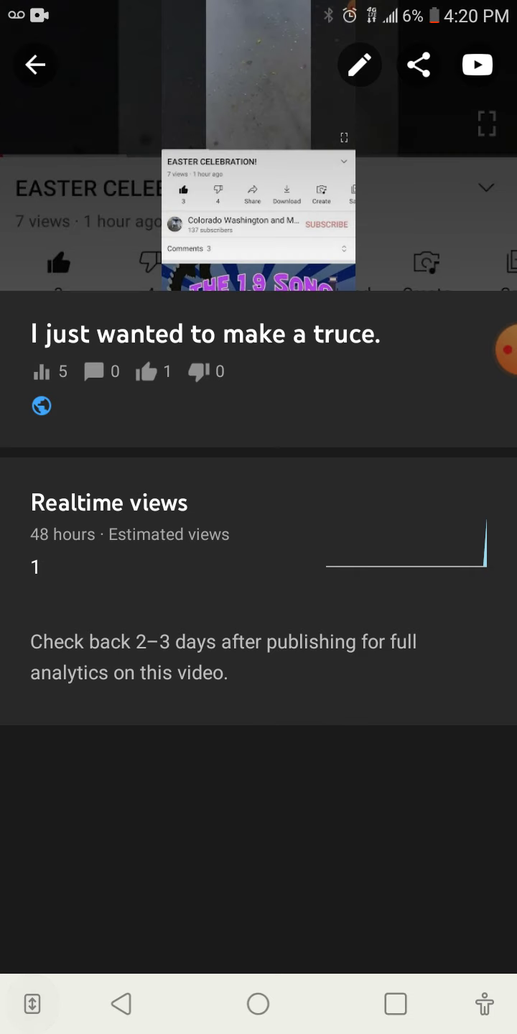
left_click(121, 1003)
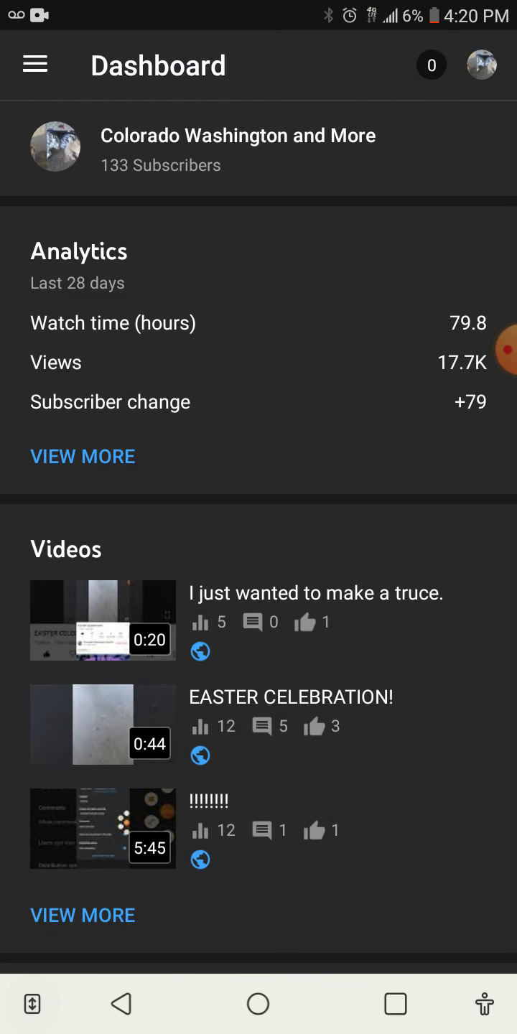
Glance at the notifications list, then switch to the YouTube app via Recents
left_click(428, 64)
left_click(33, 64)
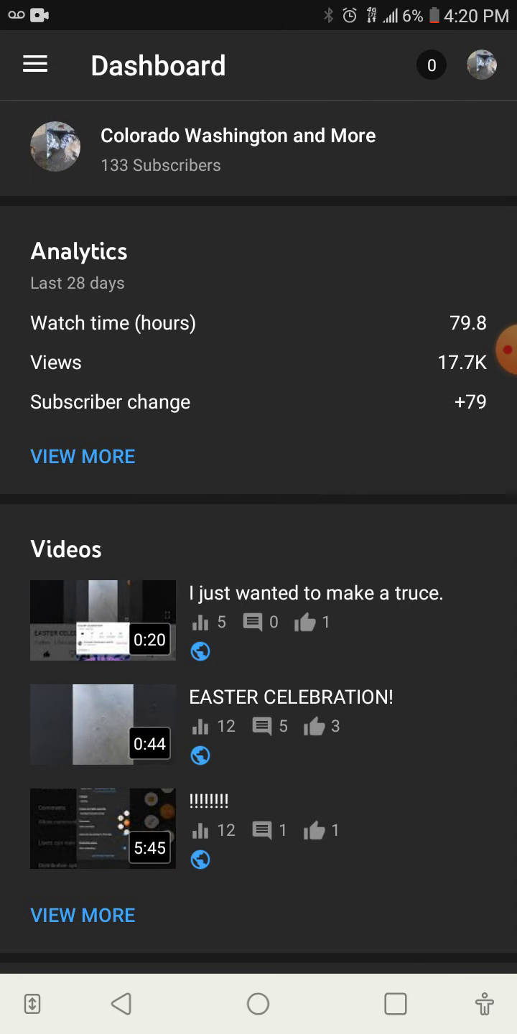
left_click(395, 1005)
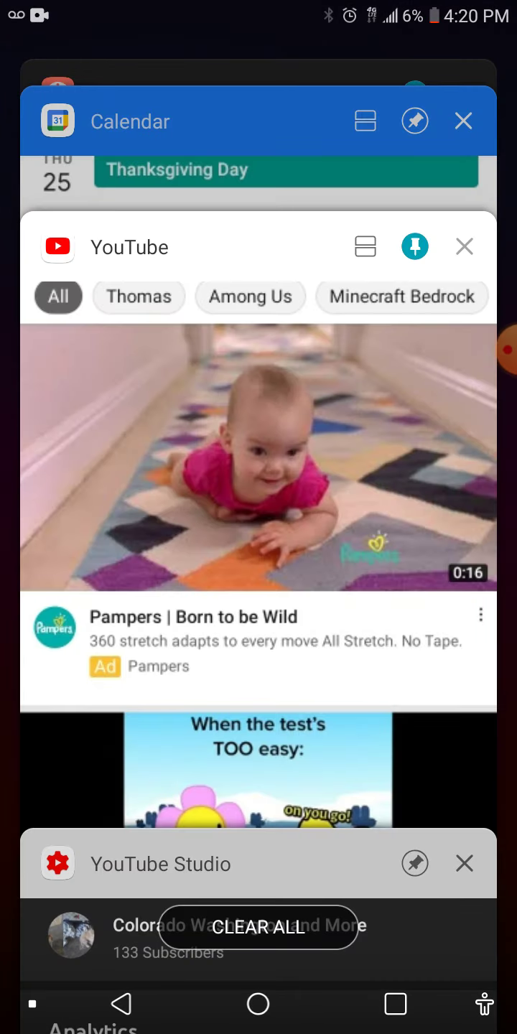
left_click(259, 452)
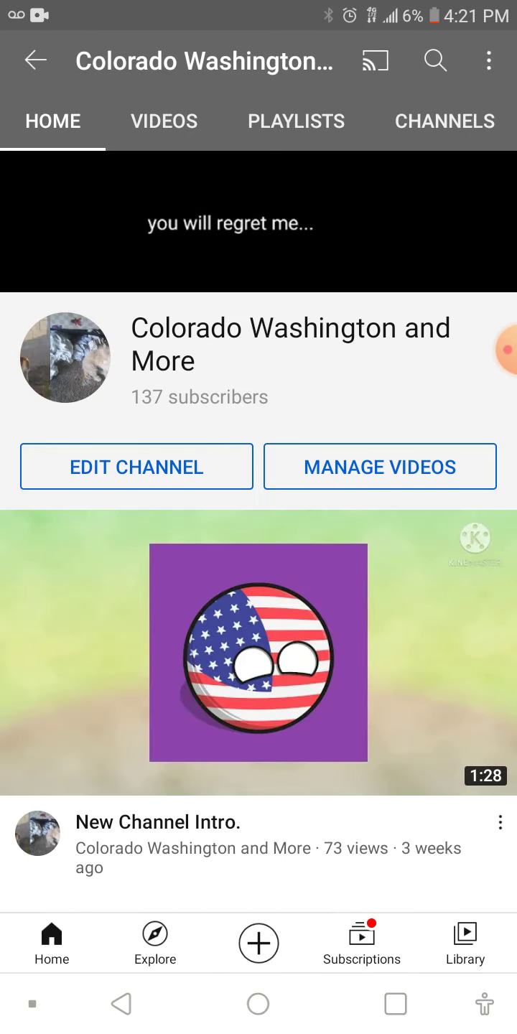
View the channel's Videos list, then vote burger, switch to pizza, and like the poll
left_click(35, 60)
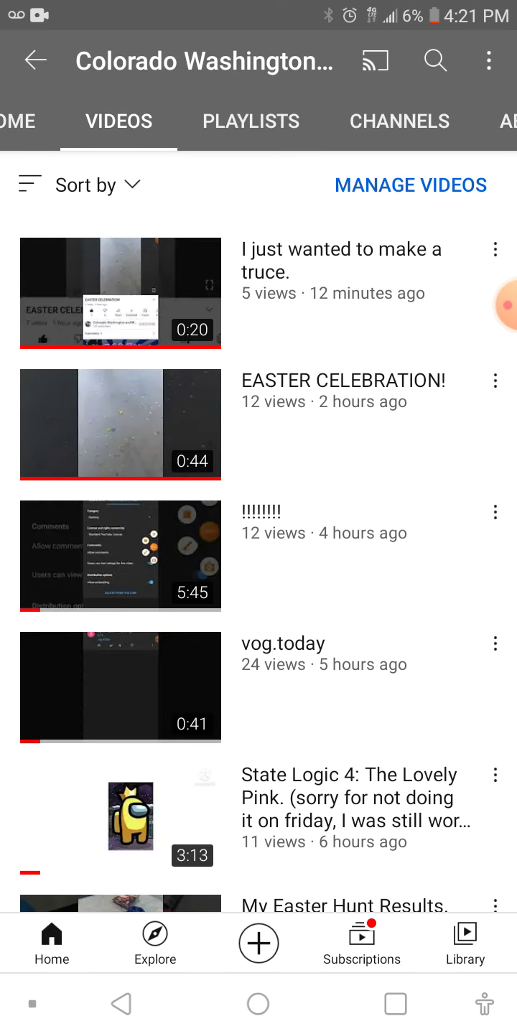
left_click(36, 61)
scroll(259, 525, "down", 5)
scroll(258, 525, "down", 4)
left_click(259, 395)
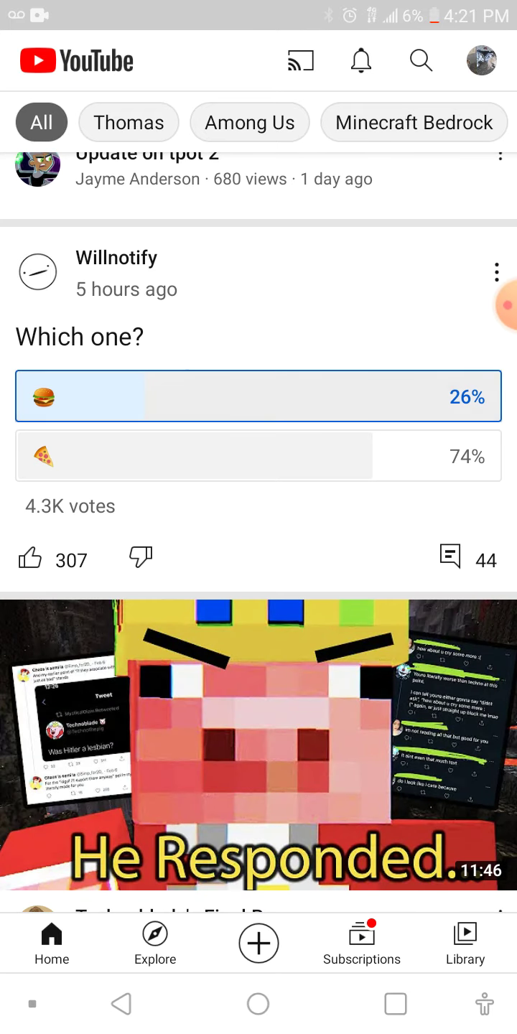
left_click(258, 456)
left_click(29, 557)
scroll(259, 525, "down", 9)
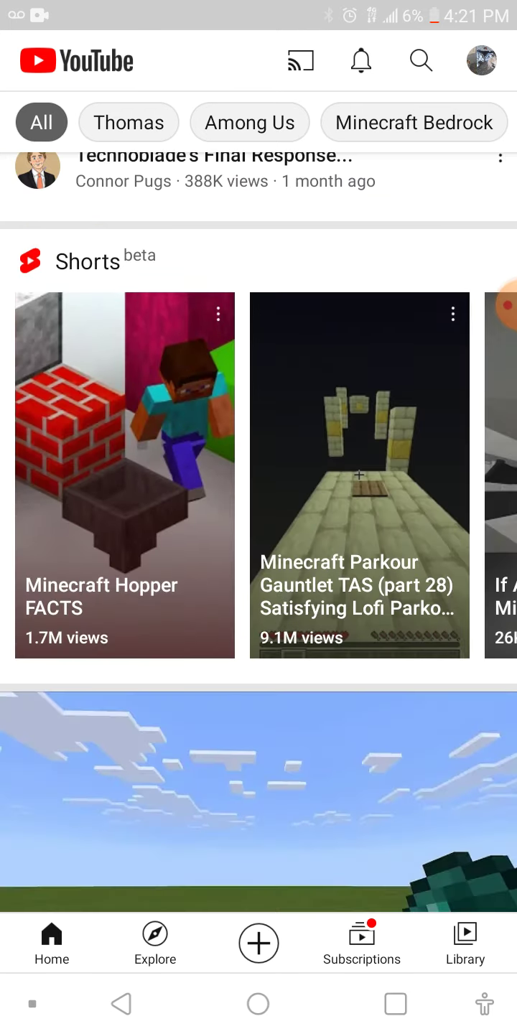
scroll(258, 524, "down", 2)
scroll(259, 525, "up", 15)
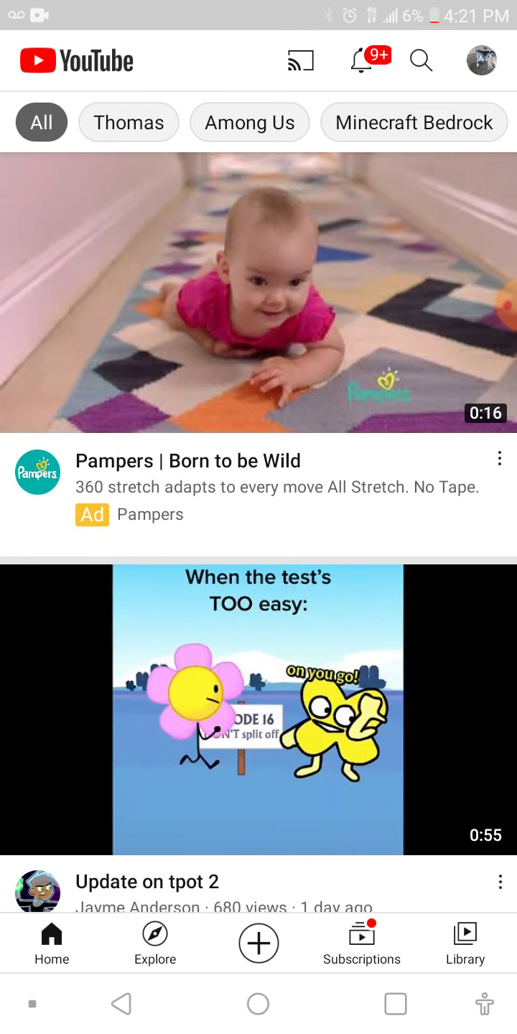